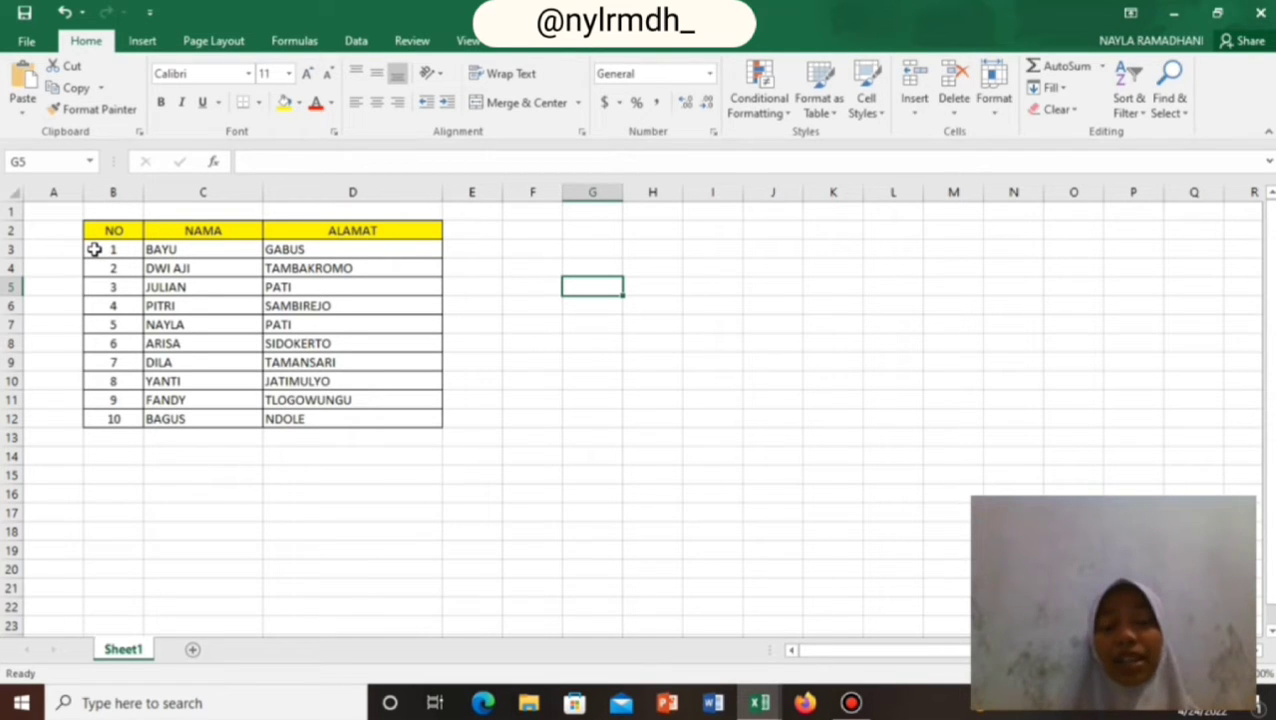
# Step: Start a new formula-based conditional formatting rule on B3:D12 using =isodd(row())
pyautogui.click(94, 249)
pyautogui.moveTo(102, 250); pyautogui.dragTo(343, 418)
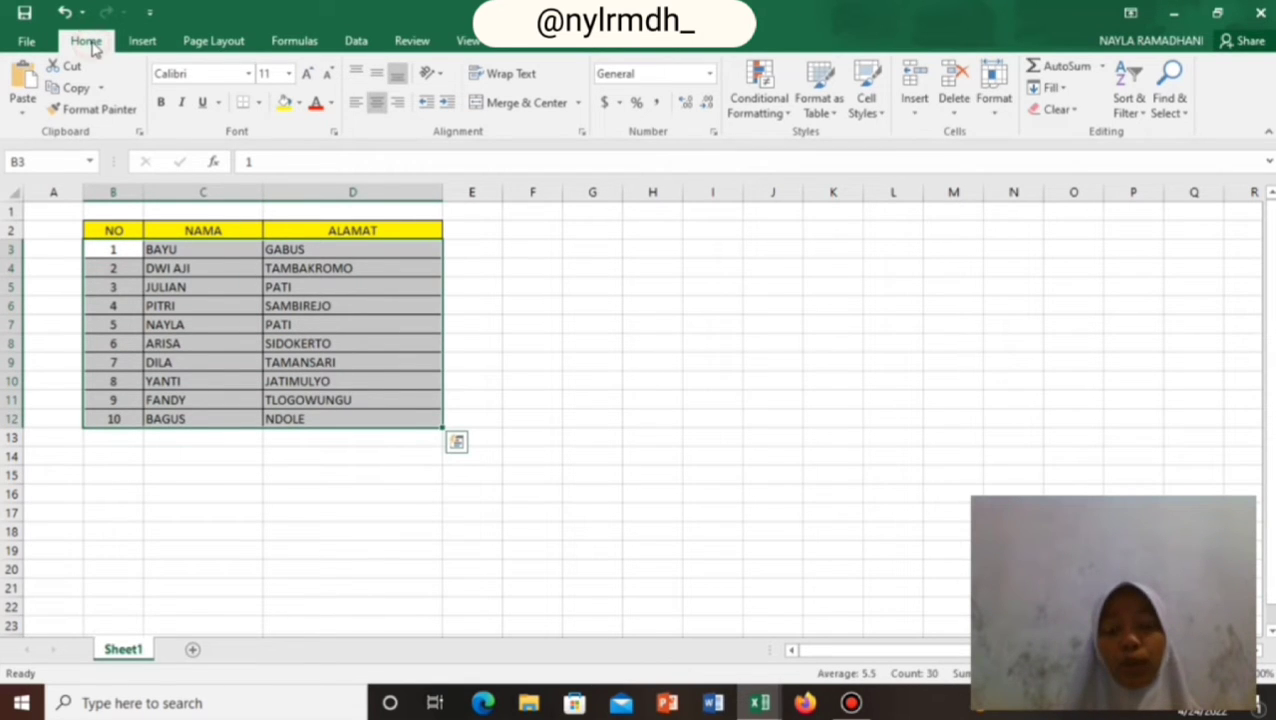
pyautogui.click(772, 113)
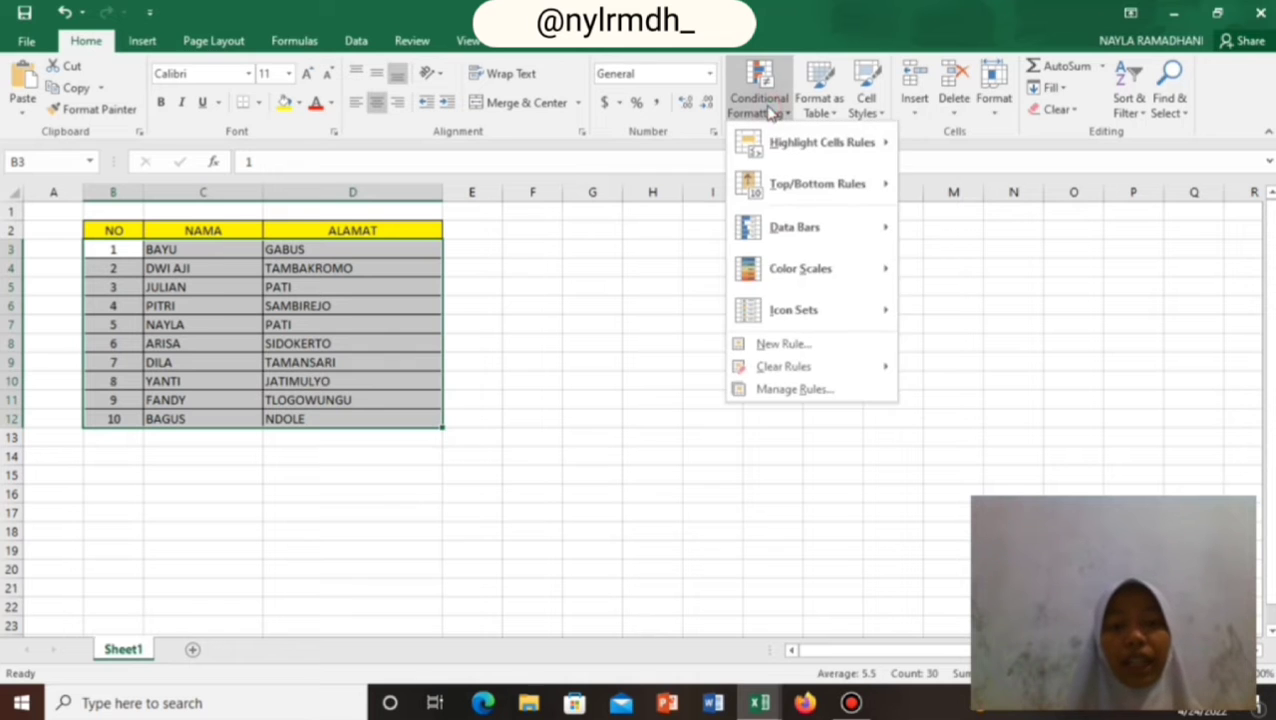
pyautogui.click(790, 344)
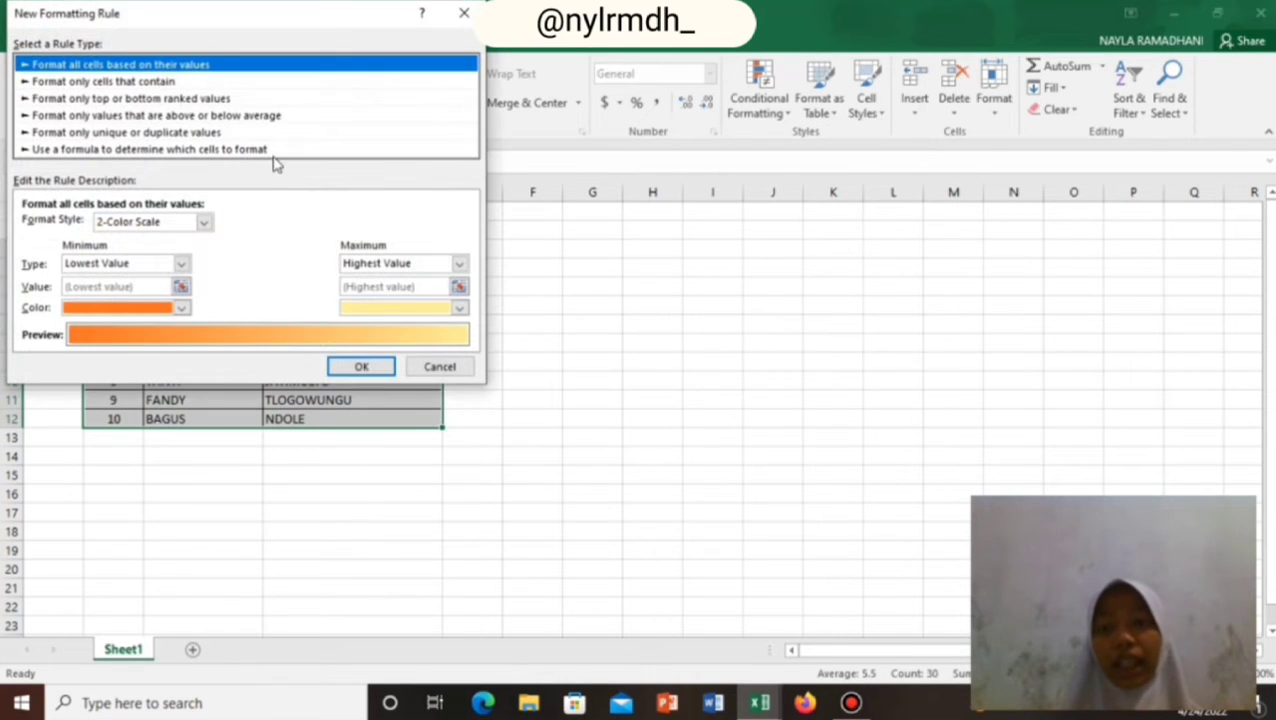
pyautogui.click(274, 151)
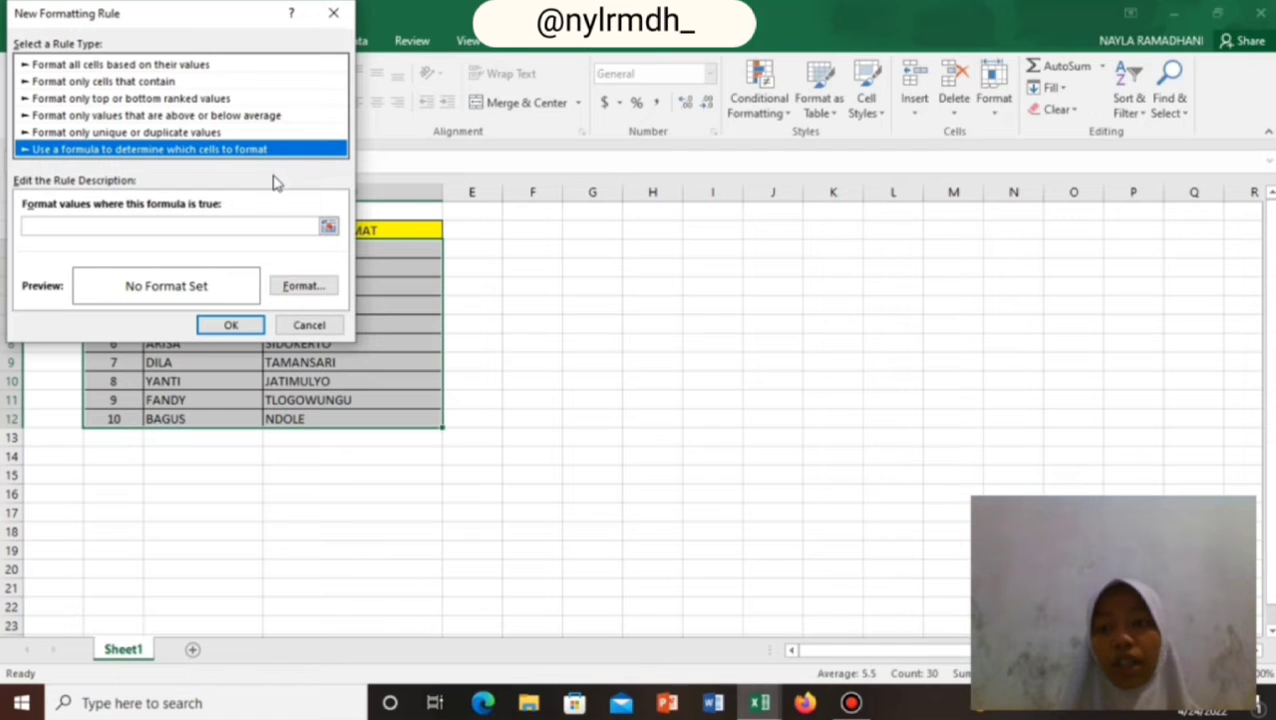
pyautogui.click(276, 224)
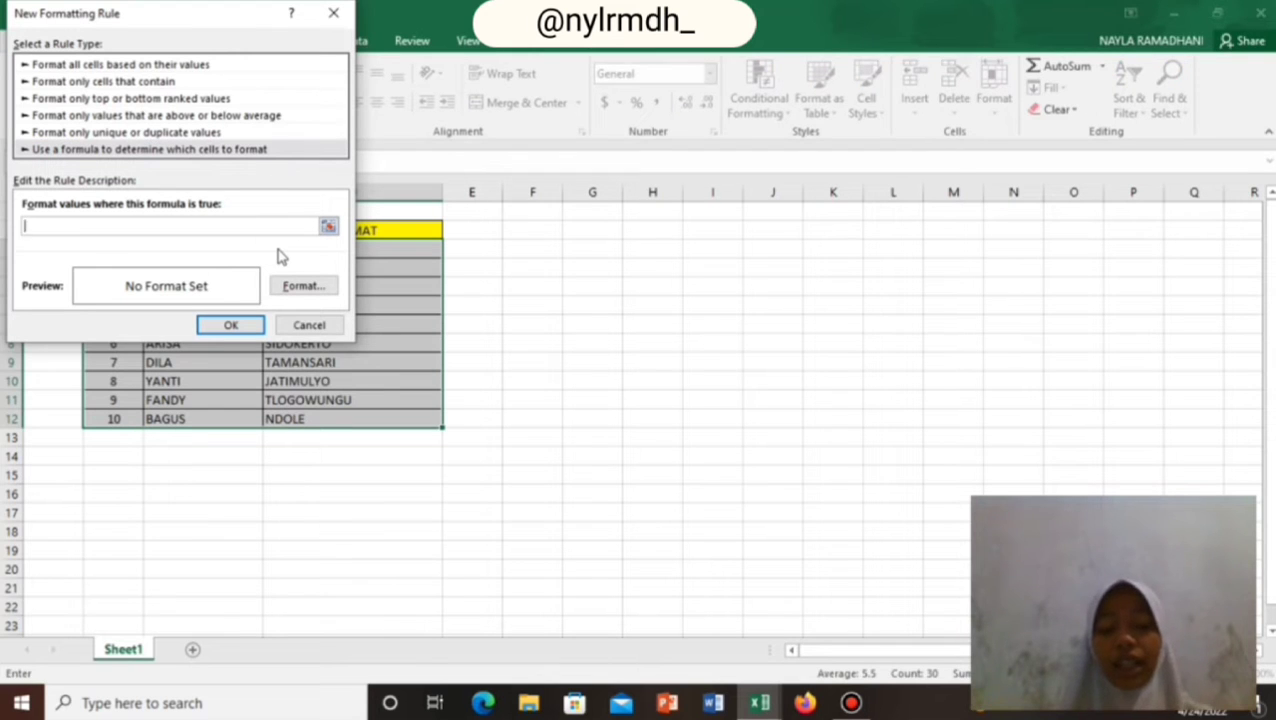
pyautogui.write('=isodd')
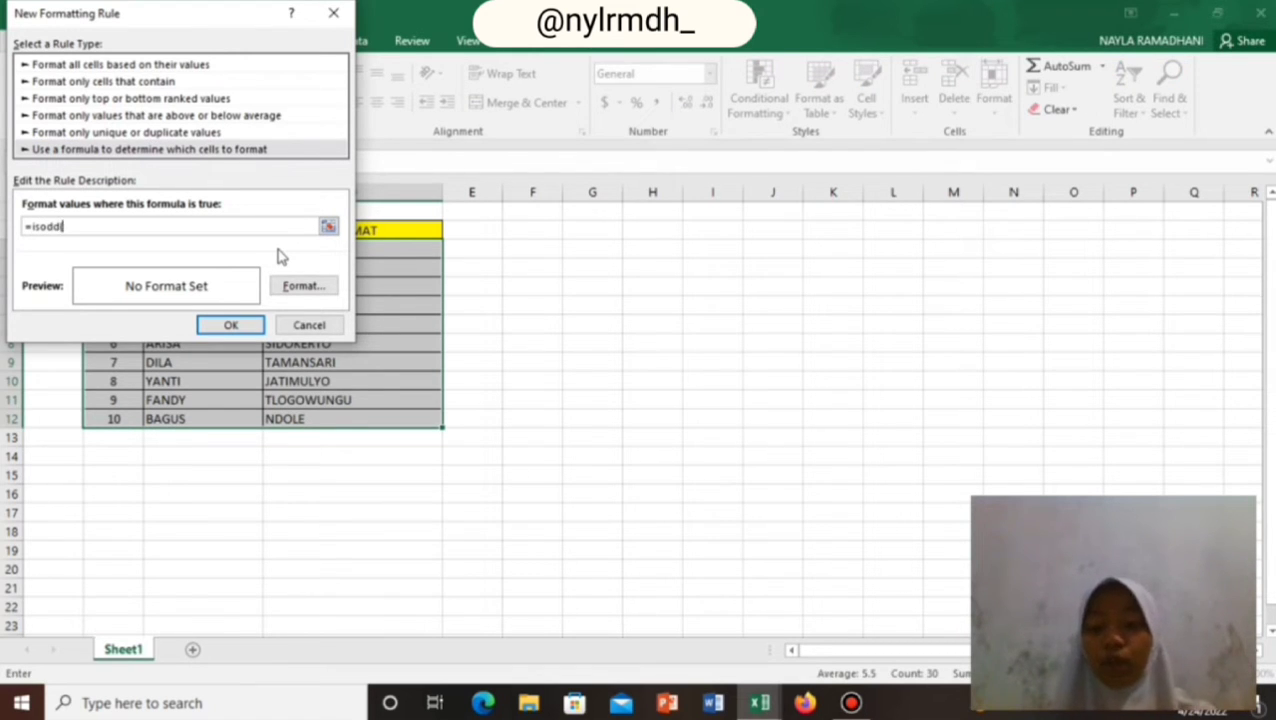
pyautogui.write('row(')
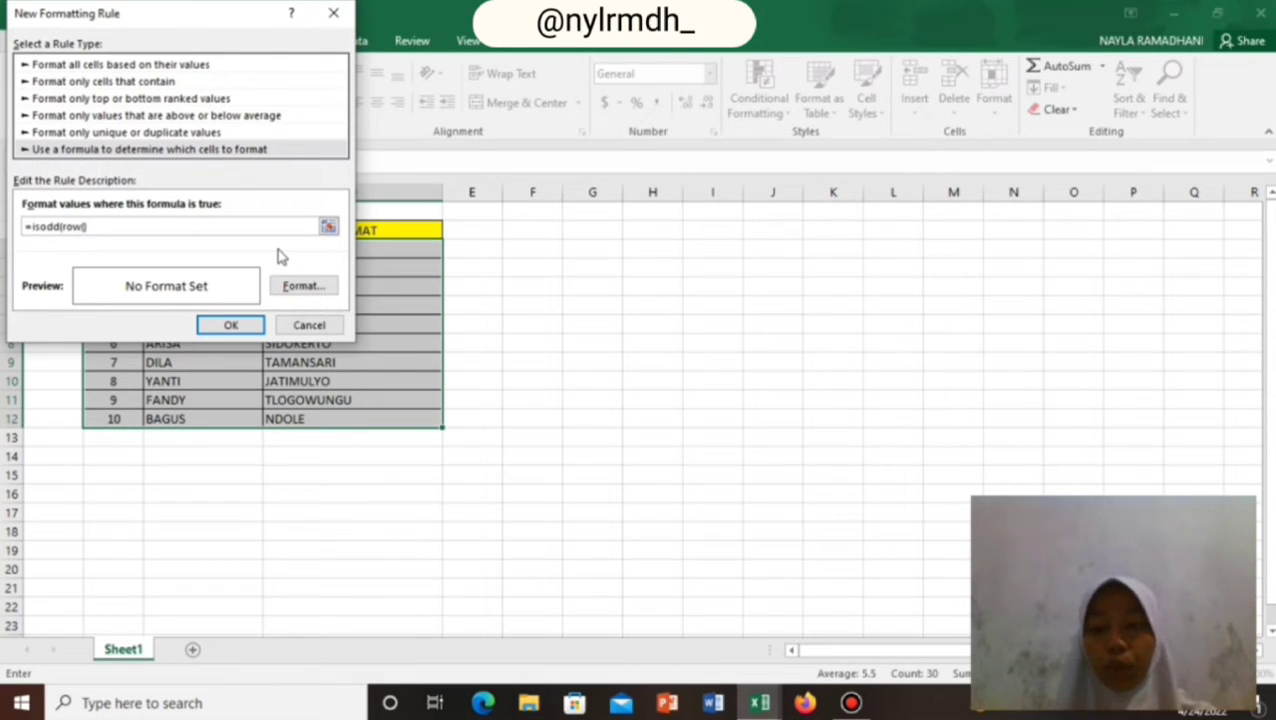
# Step: Give the ISODD rule a light orange fill and apply it, shading rows 3, 5, 7, 9 and 11
pyautogui.click(306, 287)
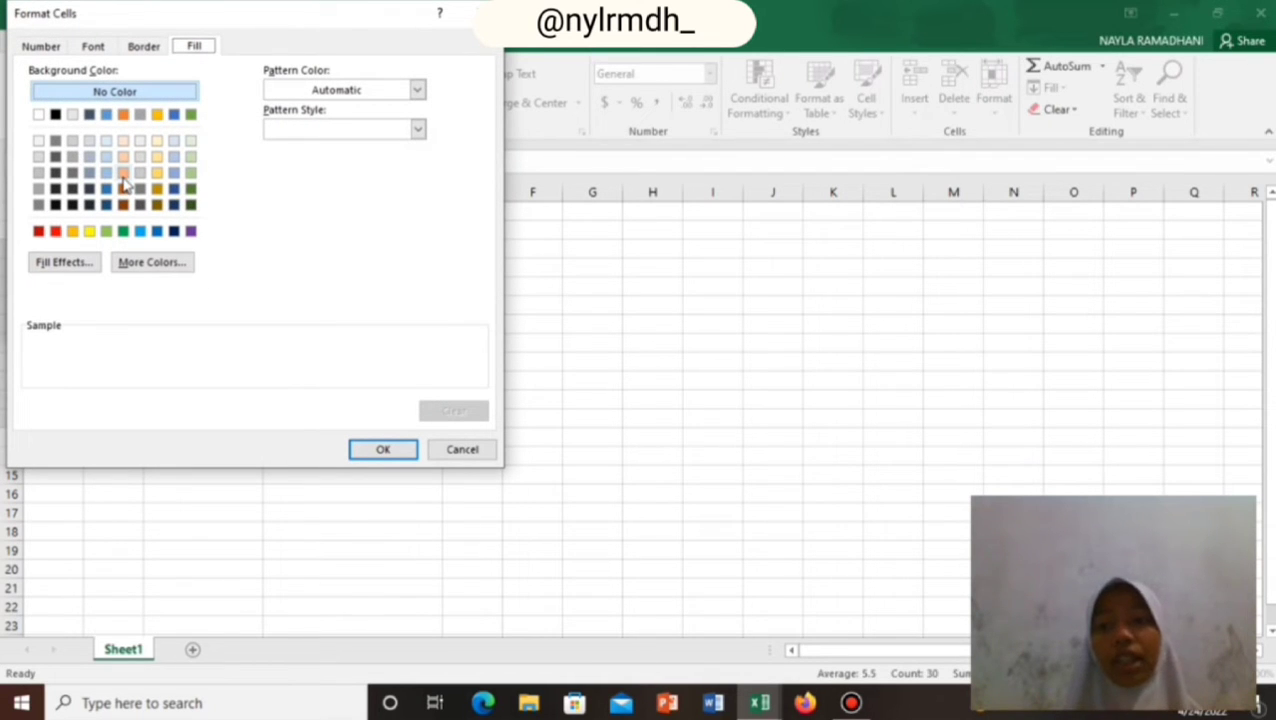
pyautogui.click(123, 172)
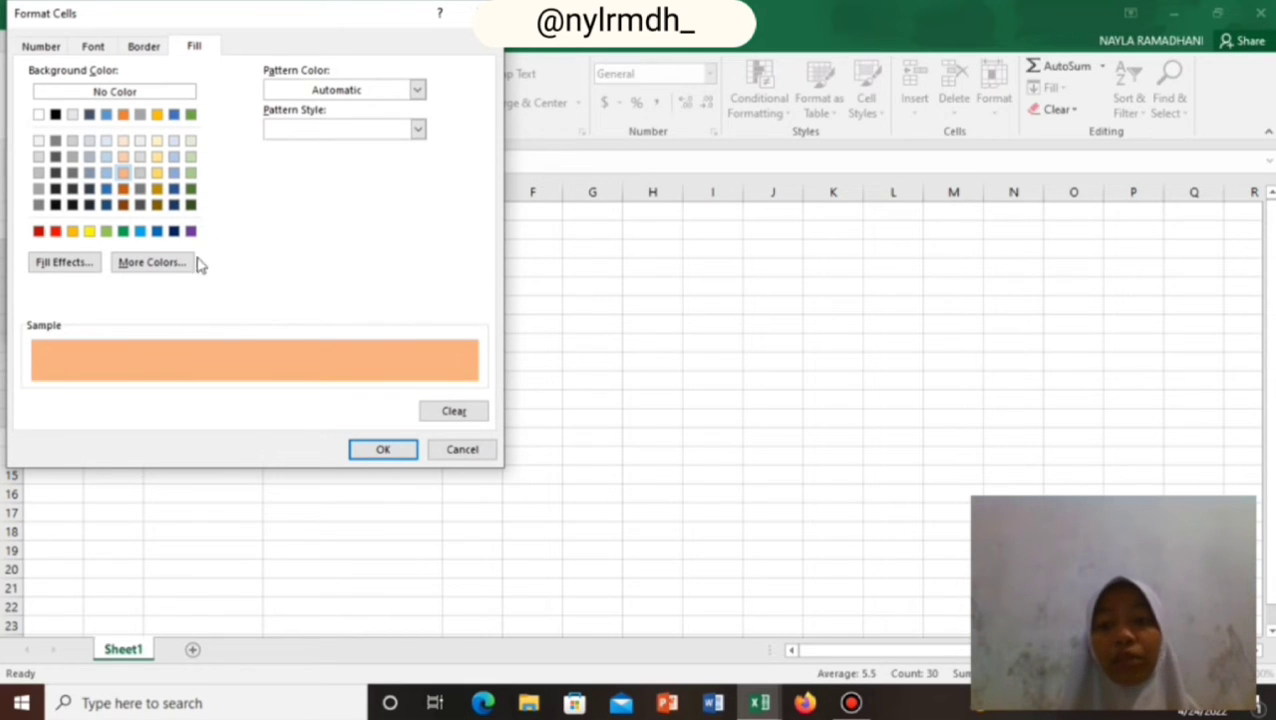
pyautogui.click(157, 266)
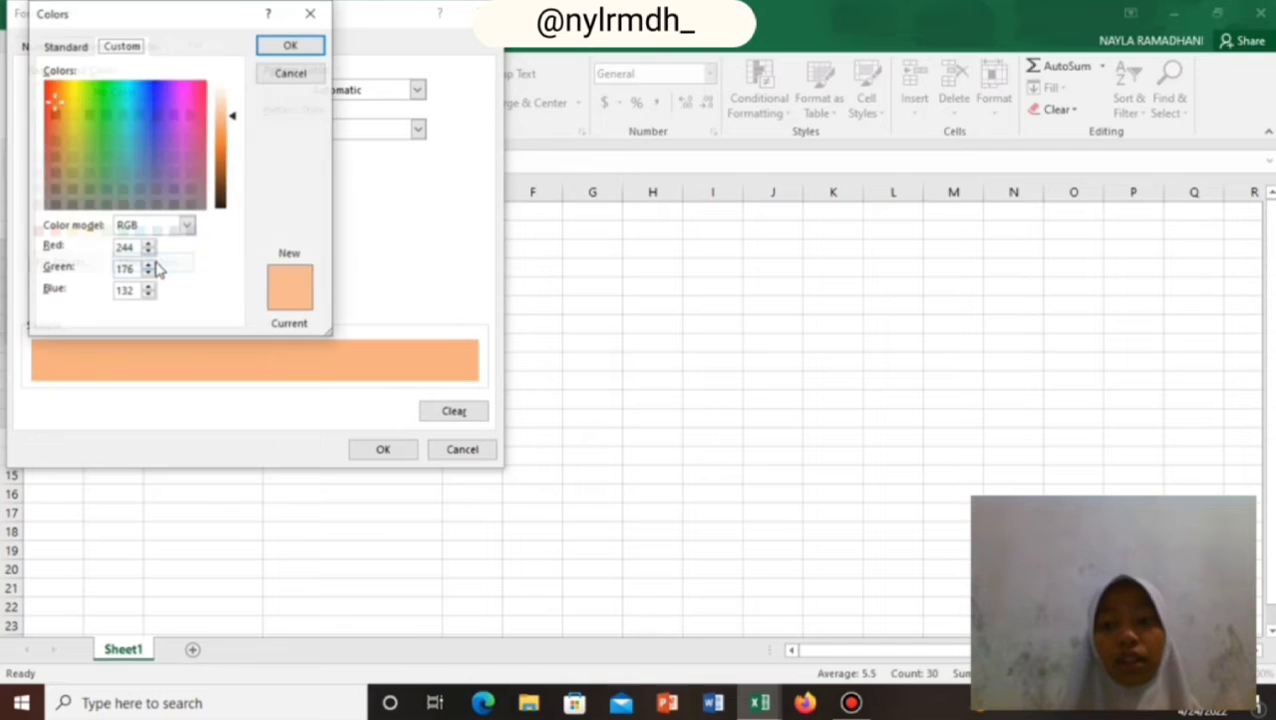
pyautogui.click(305, 16)
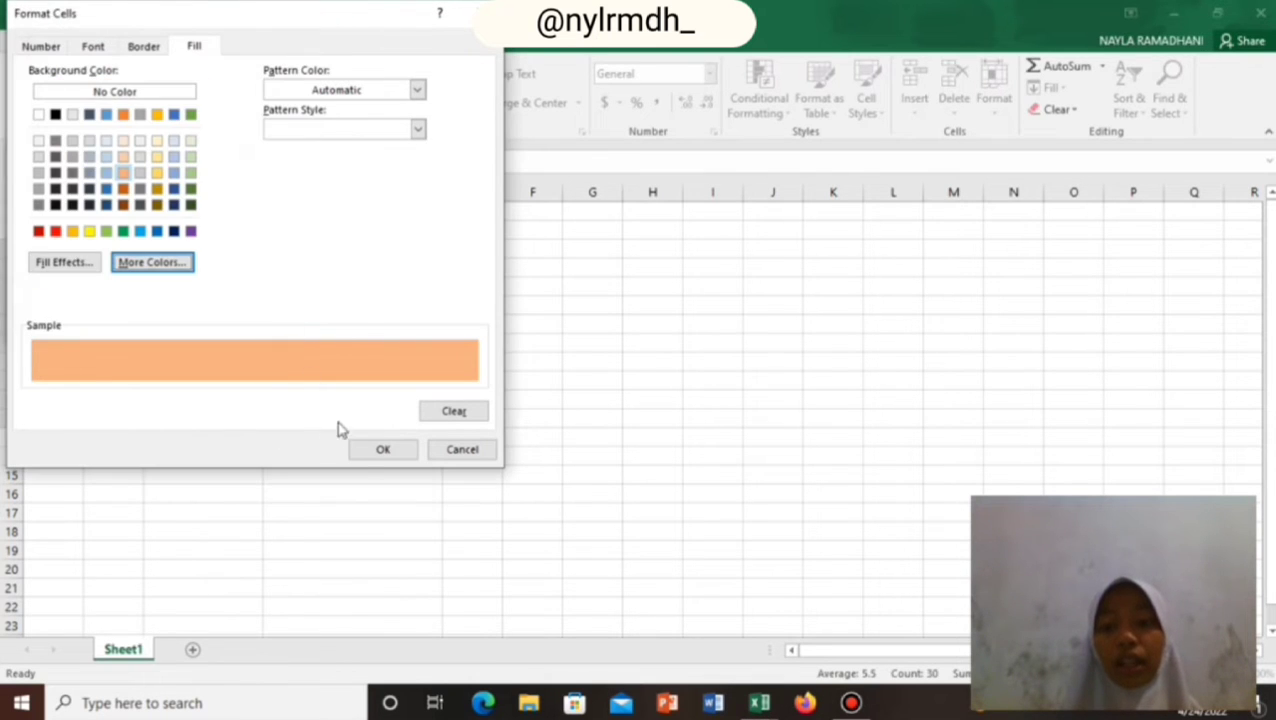
pyautogui.click(367, 457)
pyautogui.click(241, 327)
pyautogui.click(644, 320)
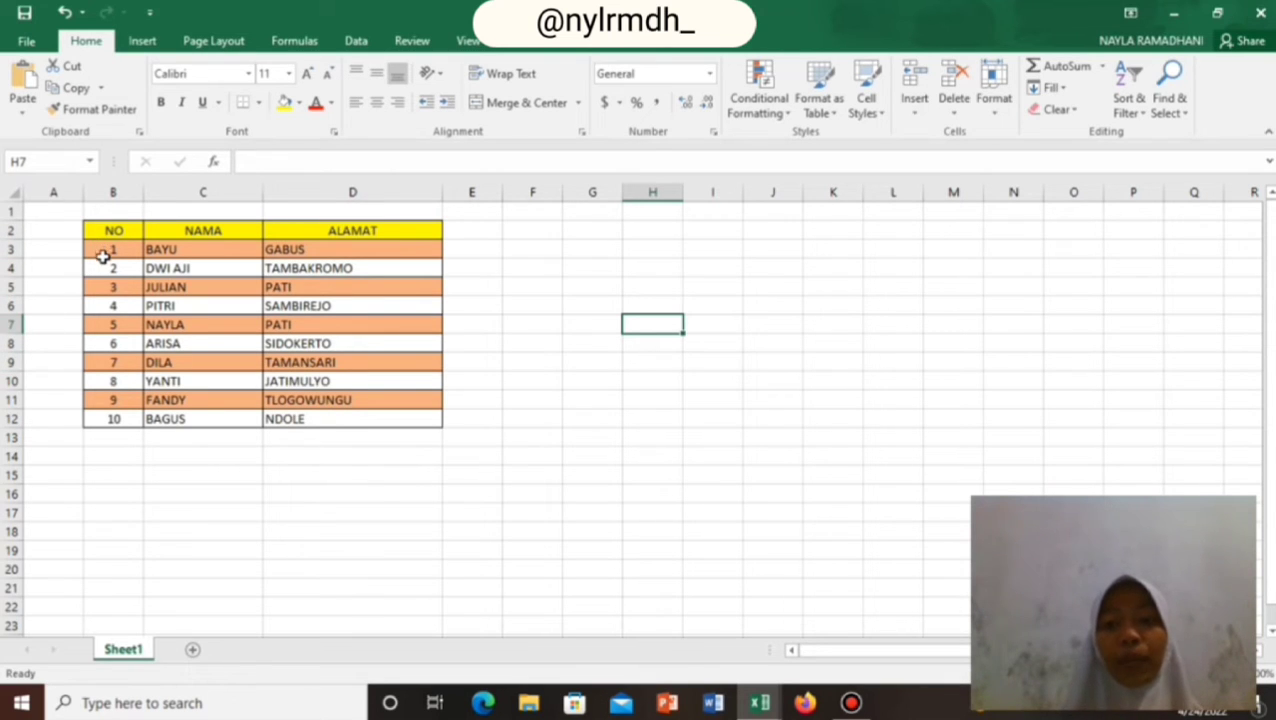
# Step: Edit the B3:D12 rule's formula from =ISODD(ROW()) to =ISEVEN(ROW()) so even rows get the orange fill
pyautogui.moveTo(103, 262)
pyautogui.mouseDown()
pyautogui.moveTo(106, 250)
pyautogui.moveTo(350, 418)
pyautogui.mouseUp()
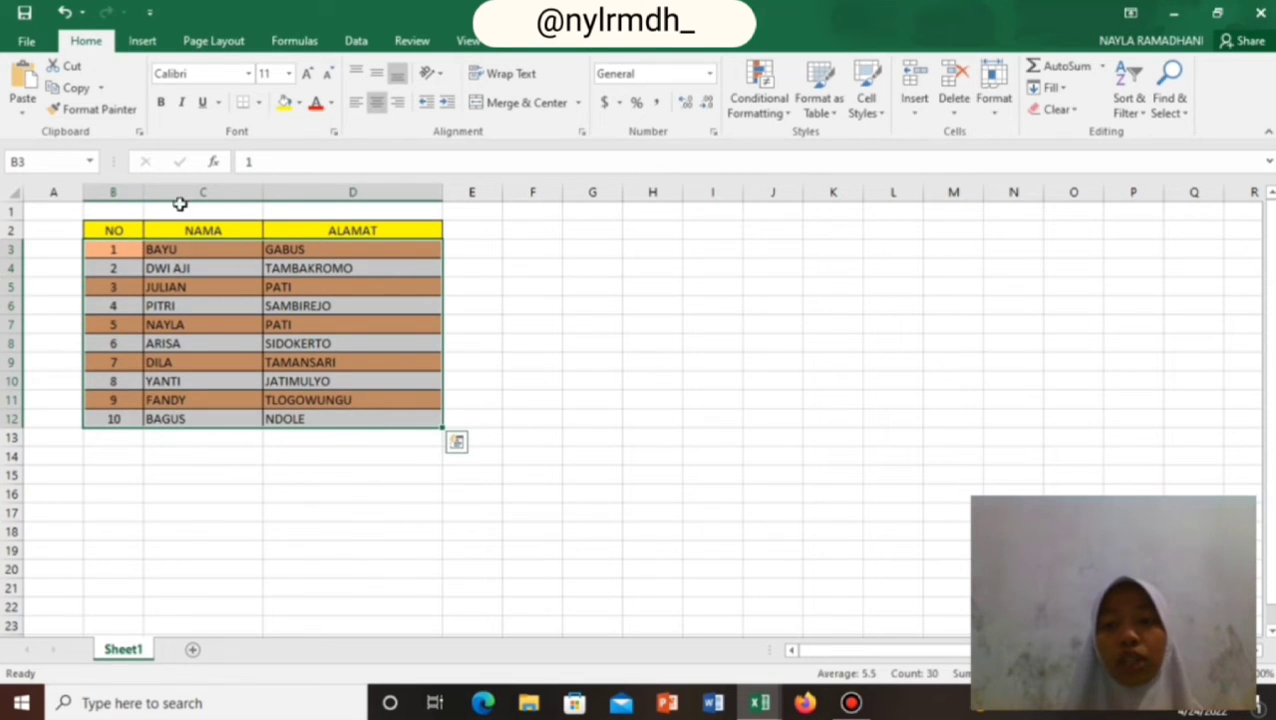
pyautogui.click(760, 98)
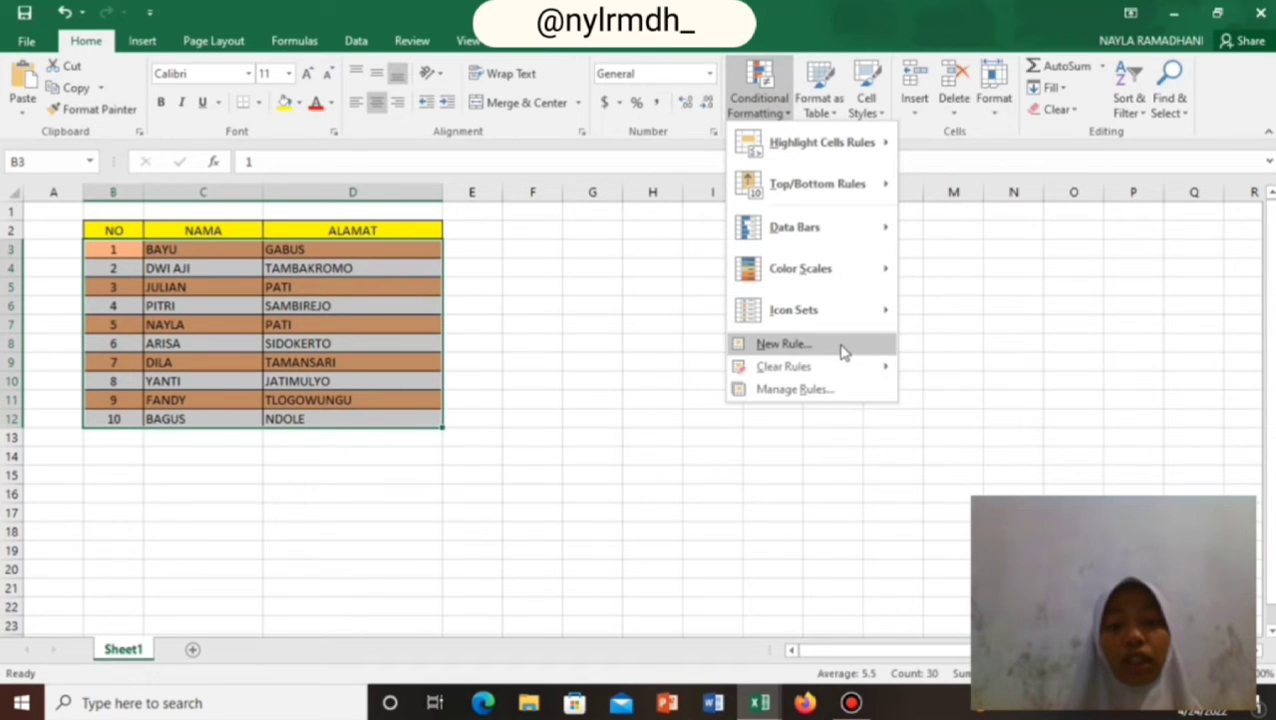
pyautogui.click(795, 389)
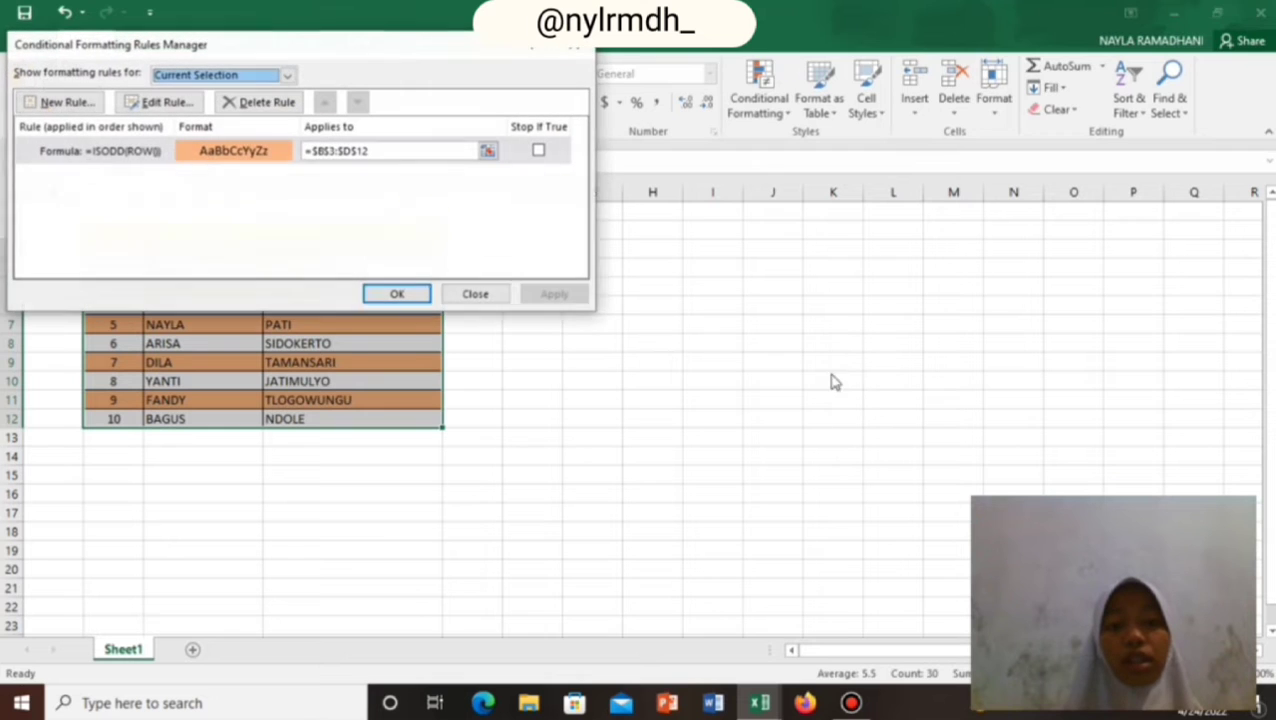
pyautogui.click(85, 155)
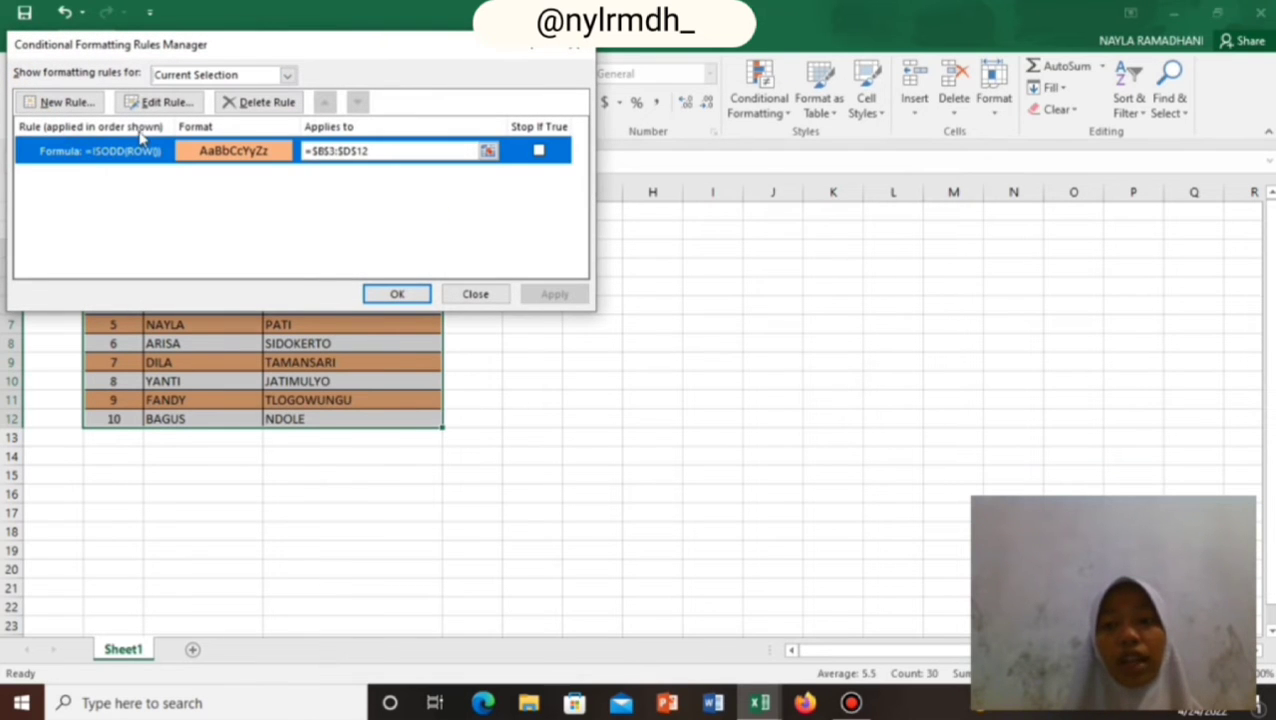
pyautogui.click(155, 104)
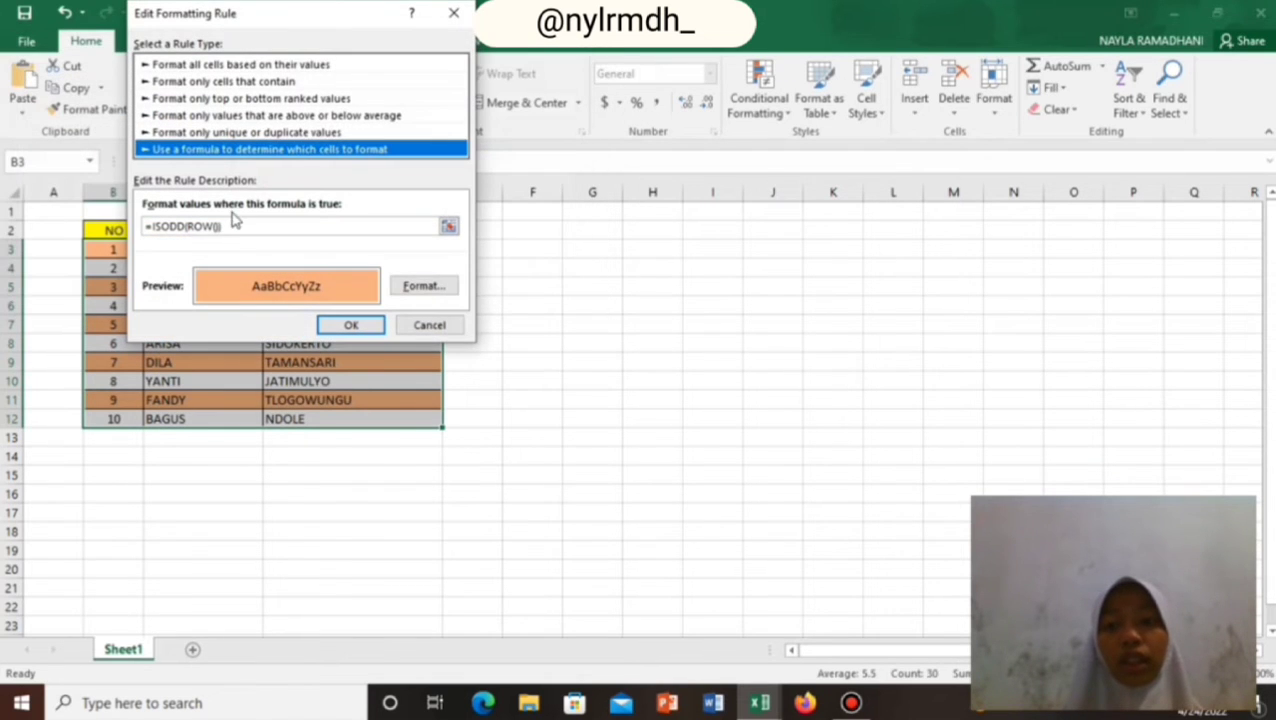
pyautogui.click(241, 225)
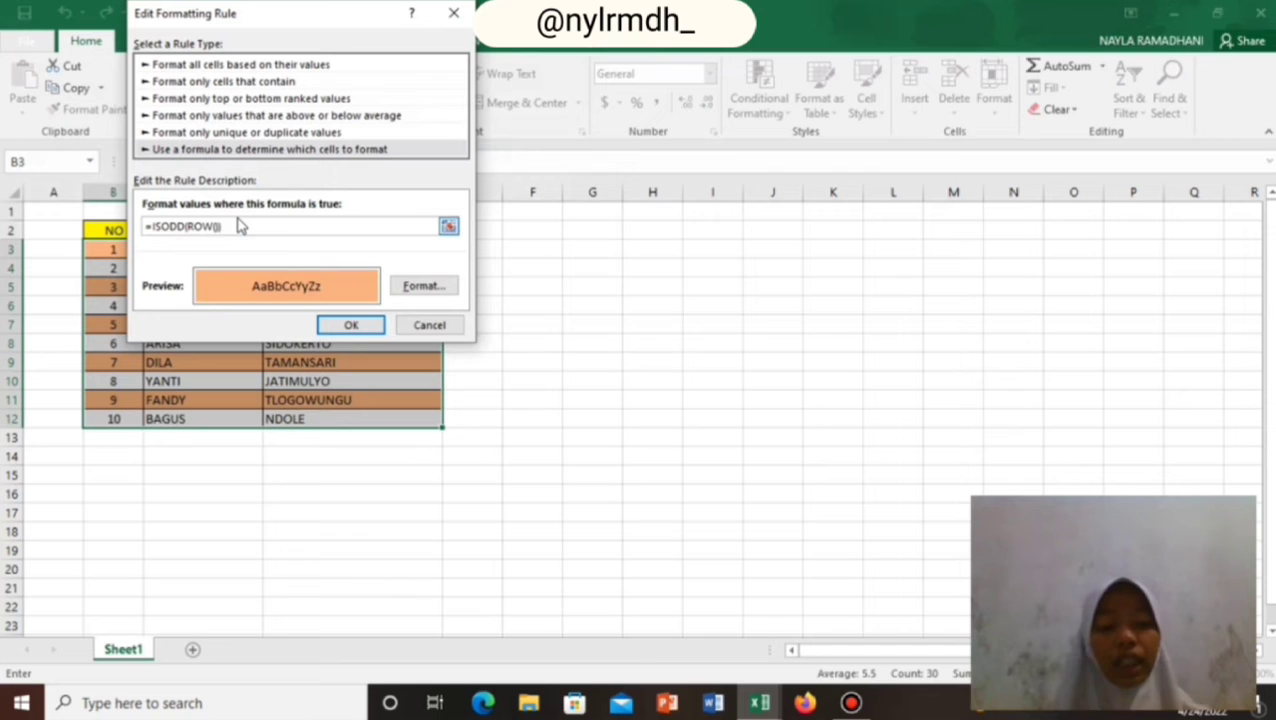
pyautogui.press('BackSpace')
pyautogui.press('BackSpace')
pyautogui.press('BackSpace')
pyautogui.press('BackSpace')
pyautogui.press('BackSpace')
pyautogui.press('BackSpace')
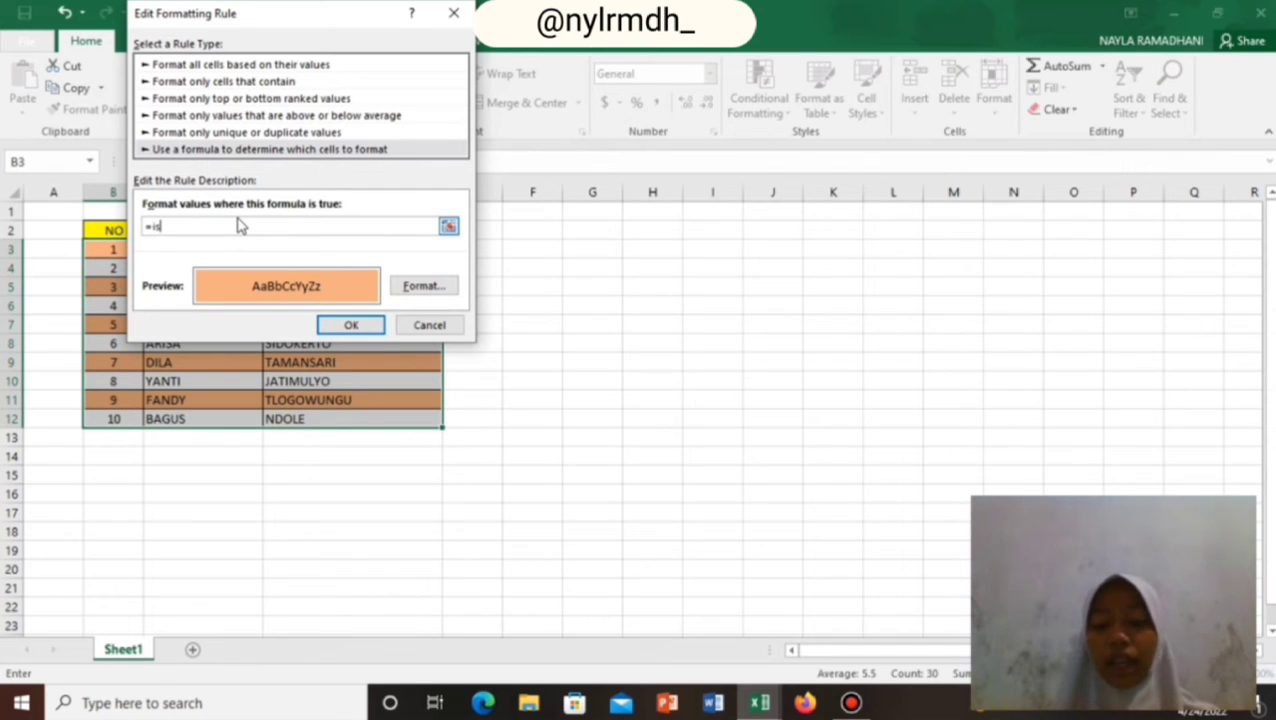
pyautogui.write('even')
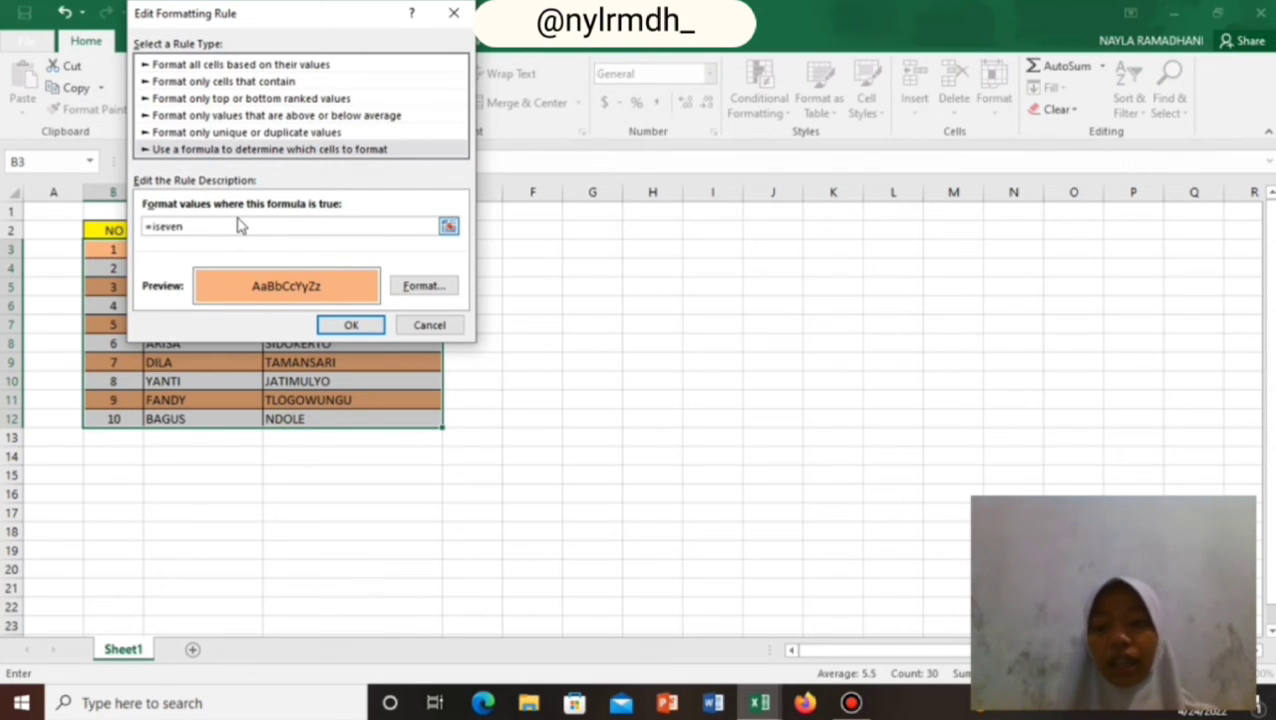
pyautogui.write('(')
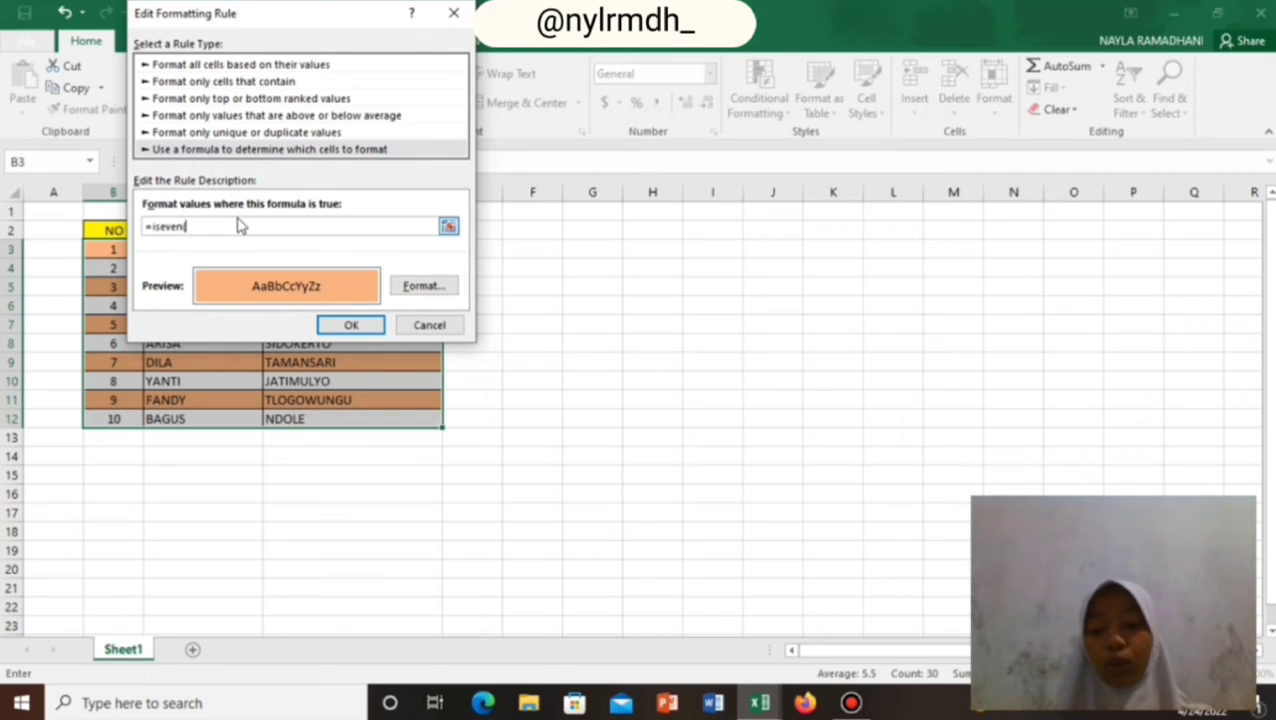
pyautogui.write('row(')
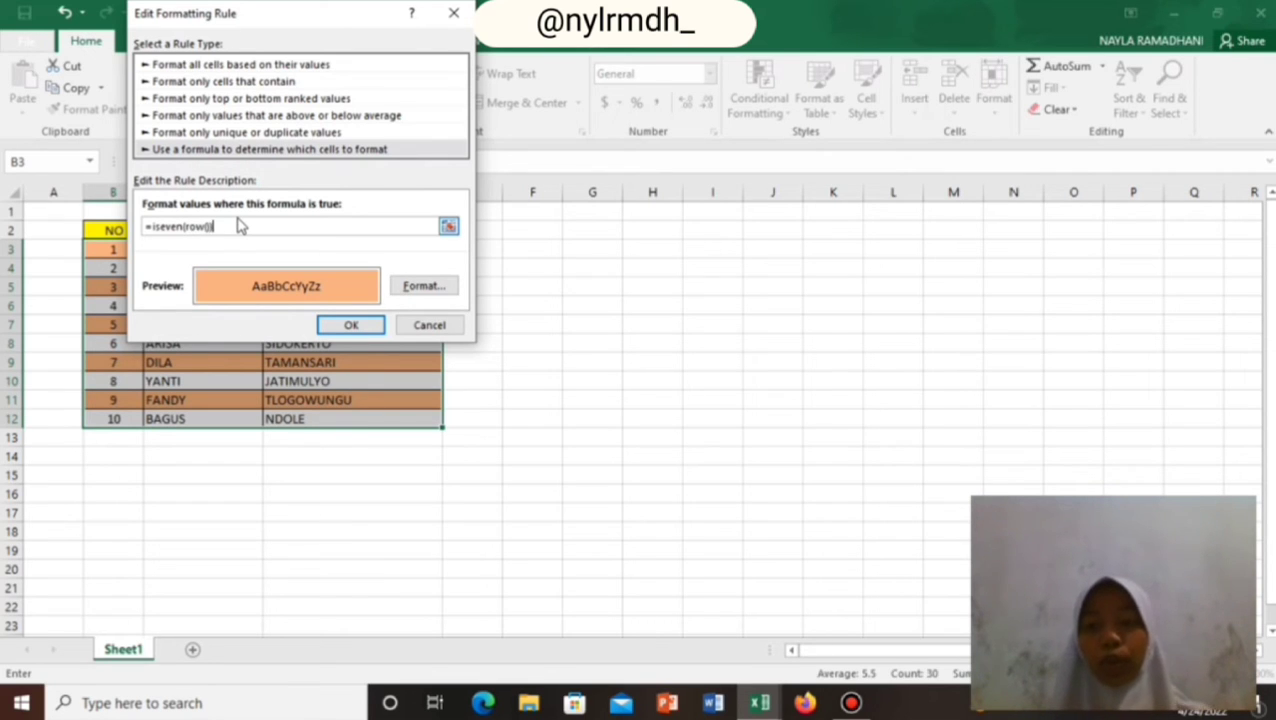
pyautogui.click(352, 328)
pyautogui.click(376, 293)
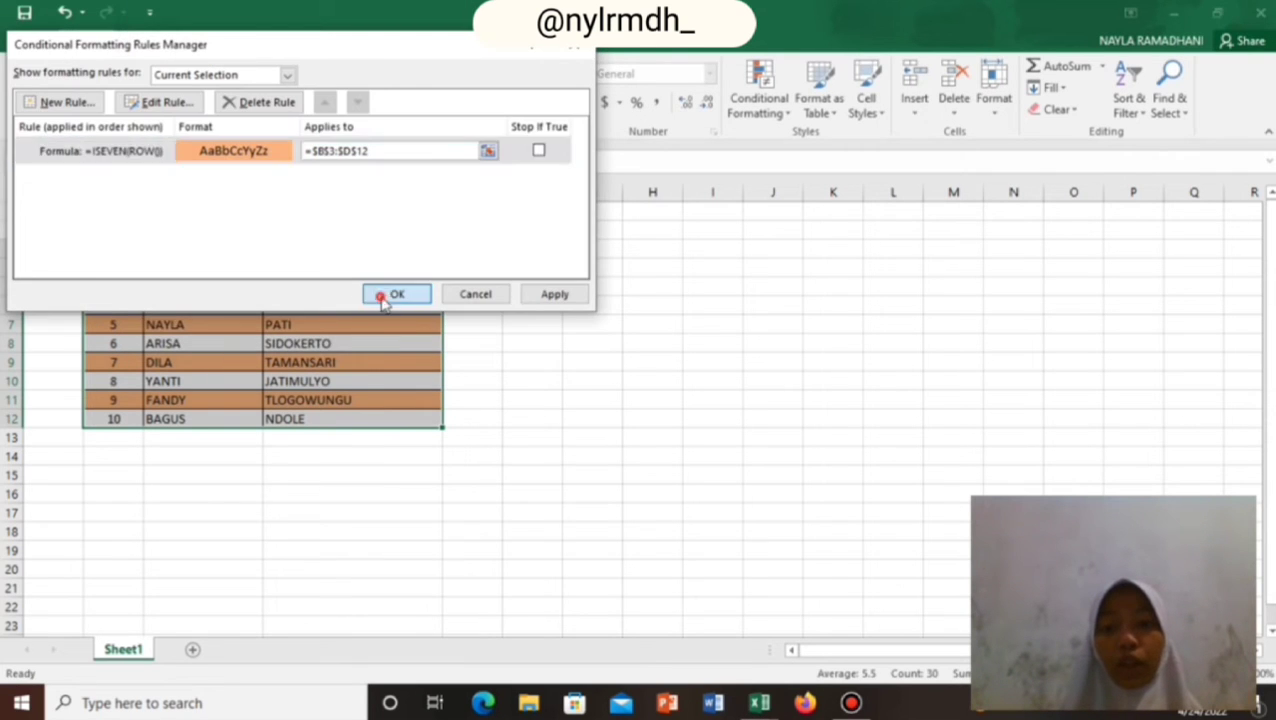
# Step: Clear the conditional formatting rules from B3:D12, leaving every table row unshaded
pyautogui.click(549, 303)
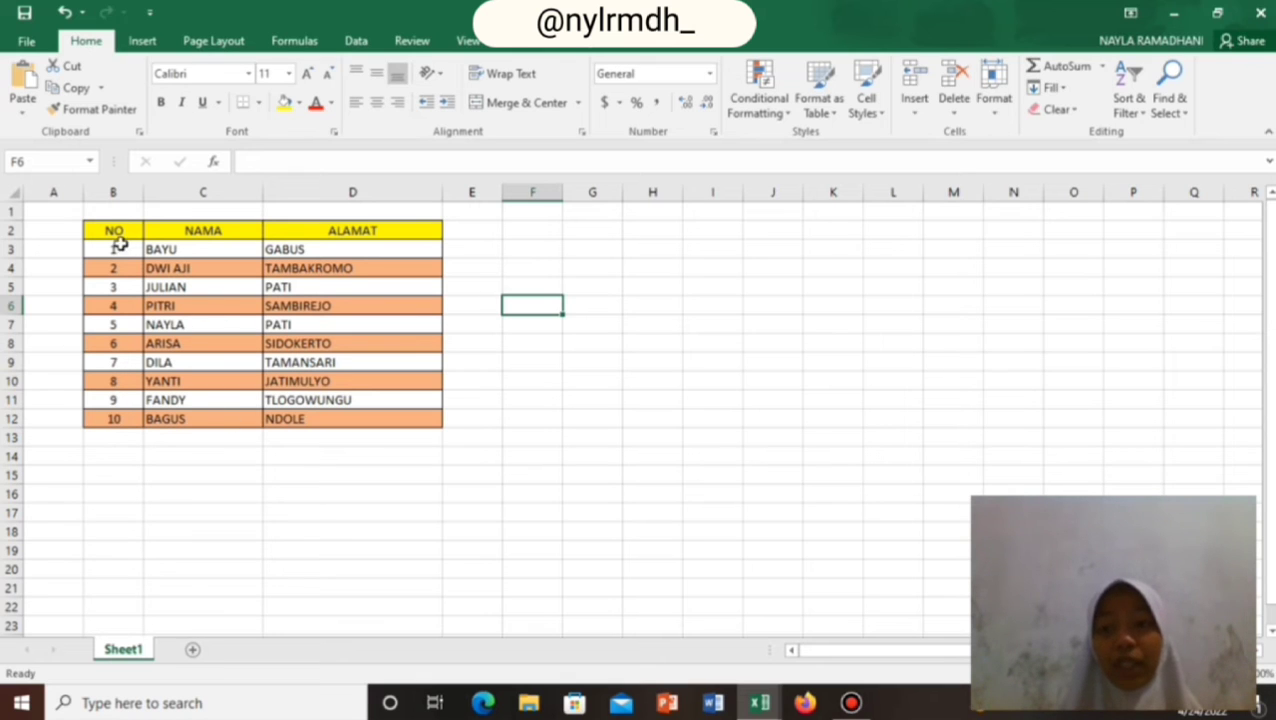
pyautogui.moveTo(117, 249); pyautogui.dragTo(340, 418)
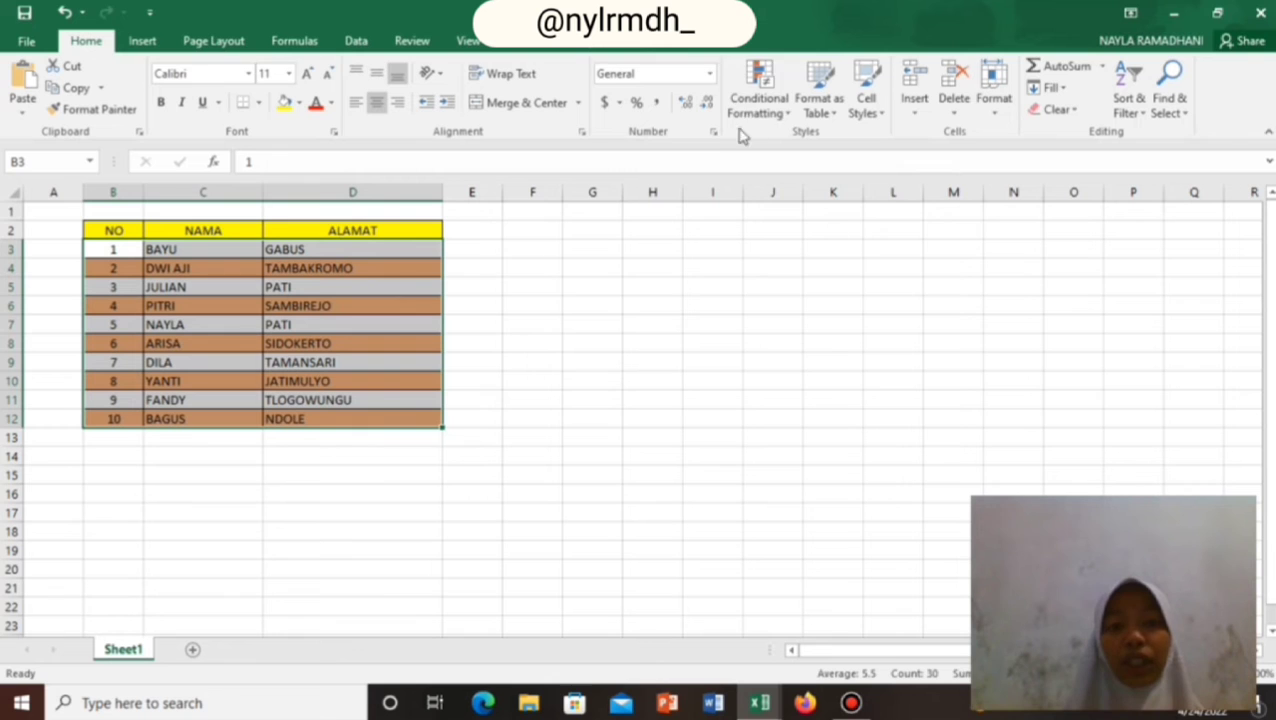
pyautogui.click(768, 106)
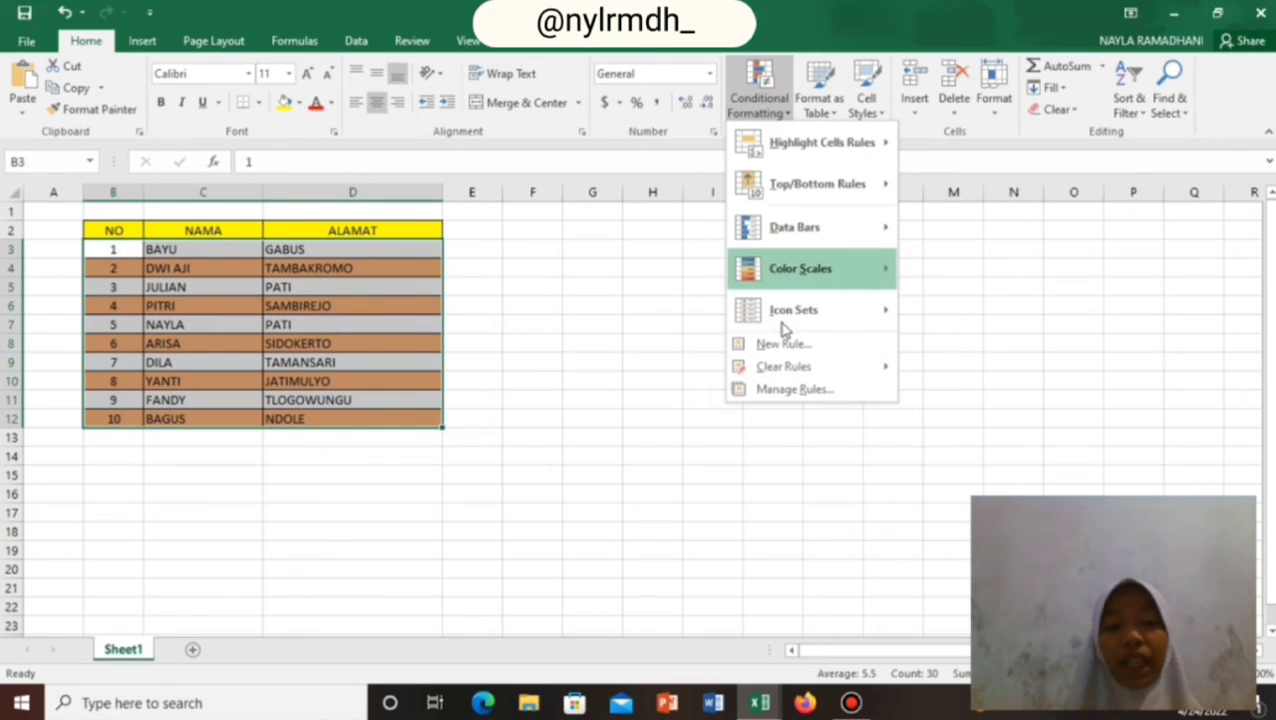
pyautogui.moveTo(784, 367)
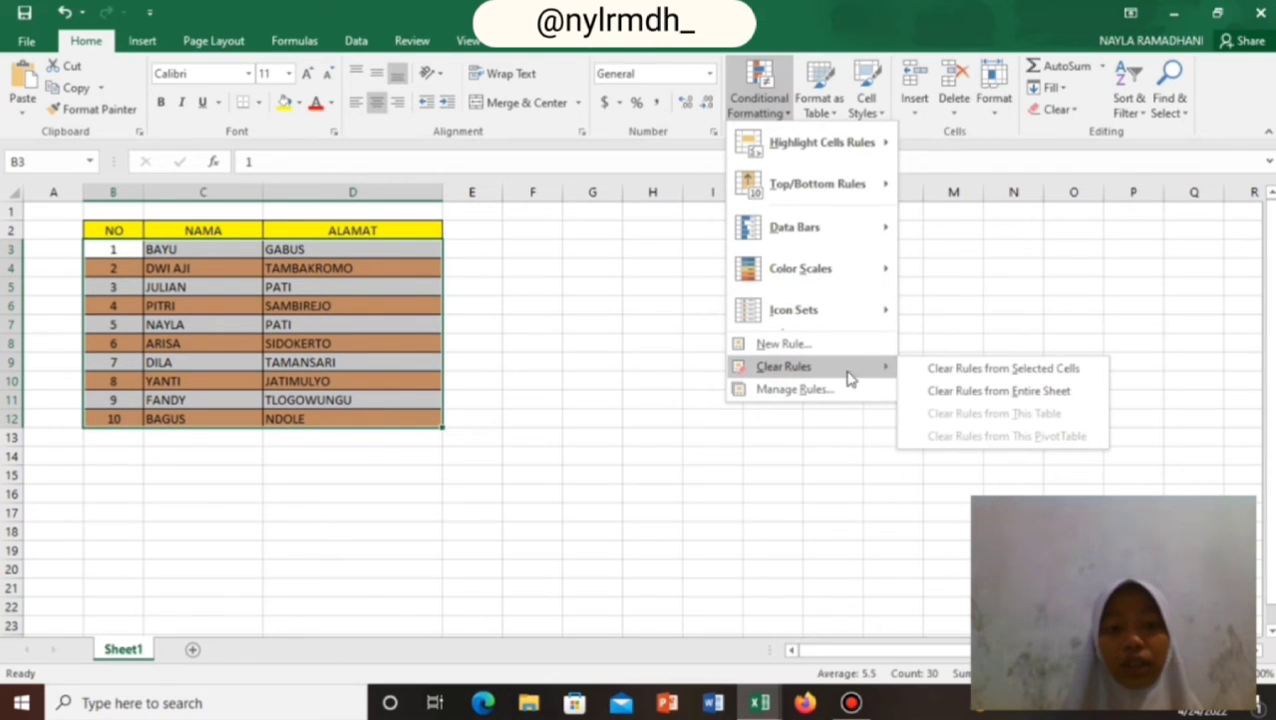
pyautogui.click(940, 370)
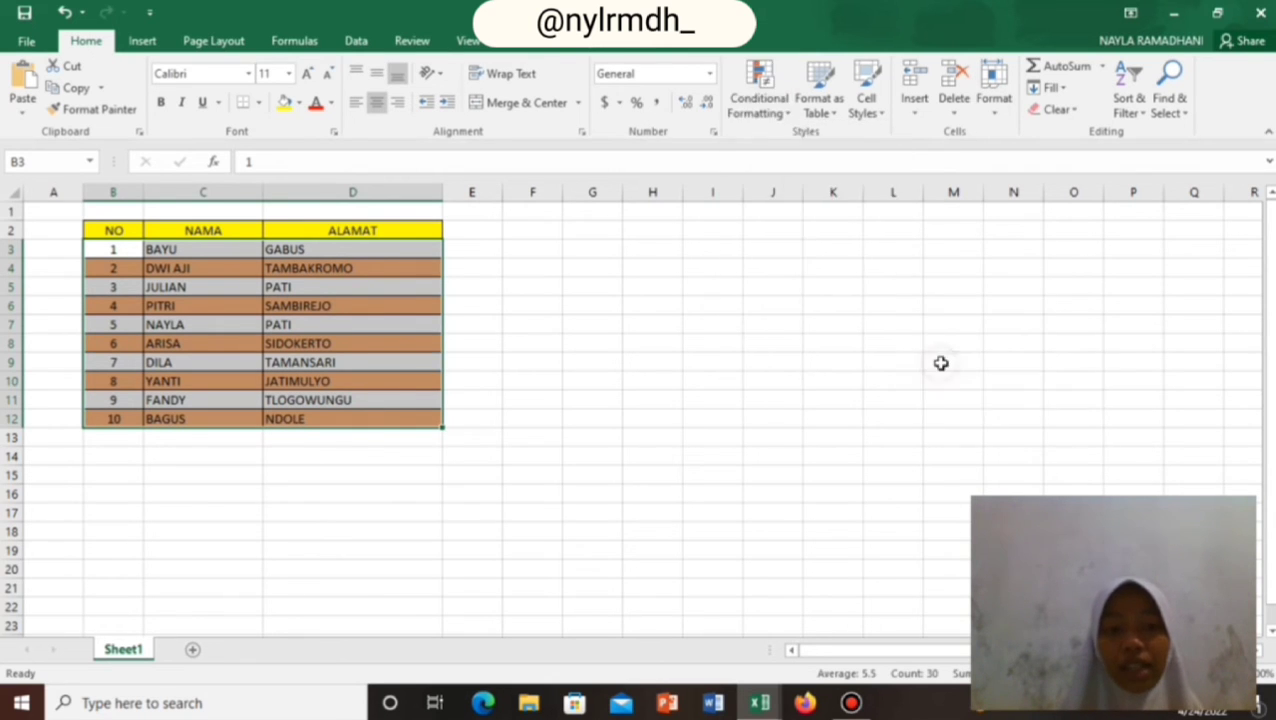
pyautogui.click(510, 364)
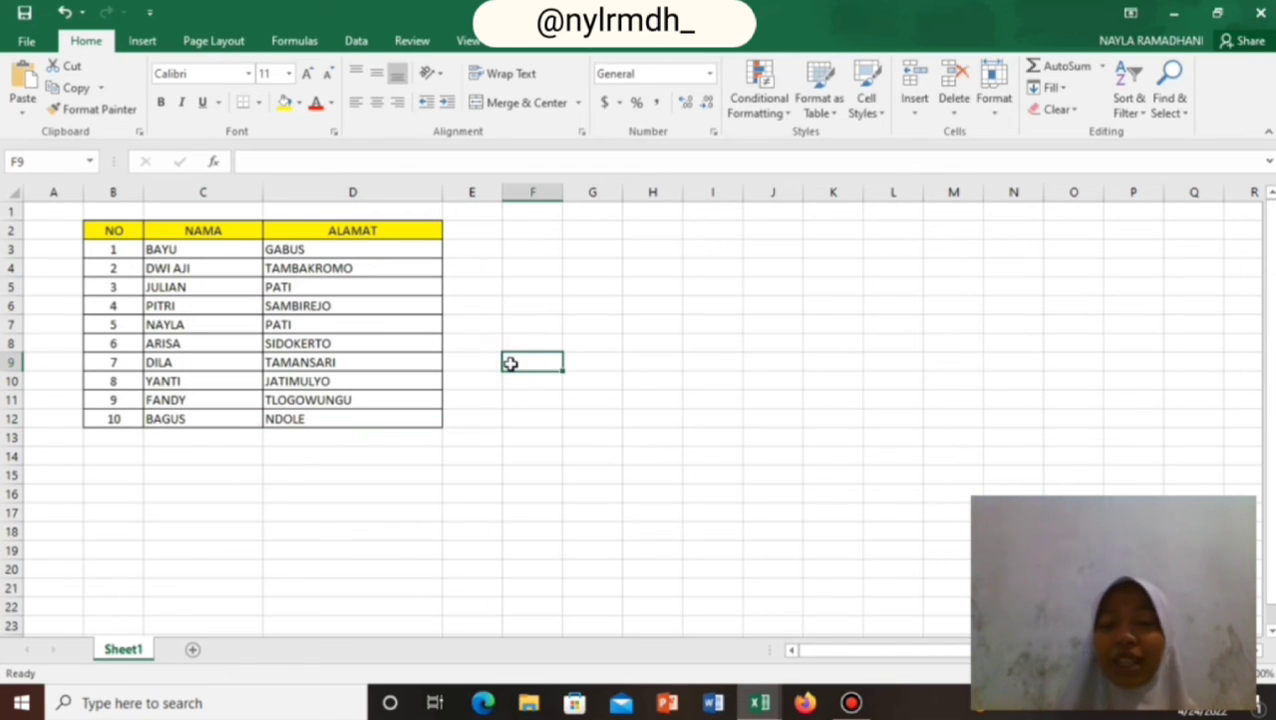